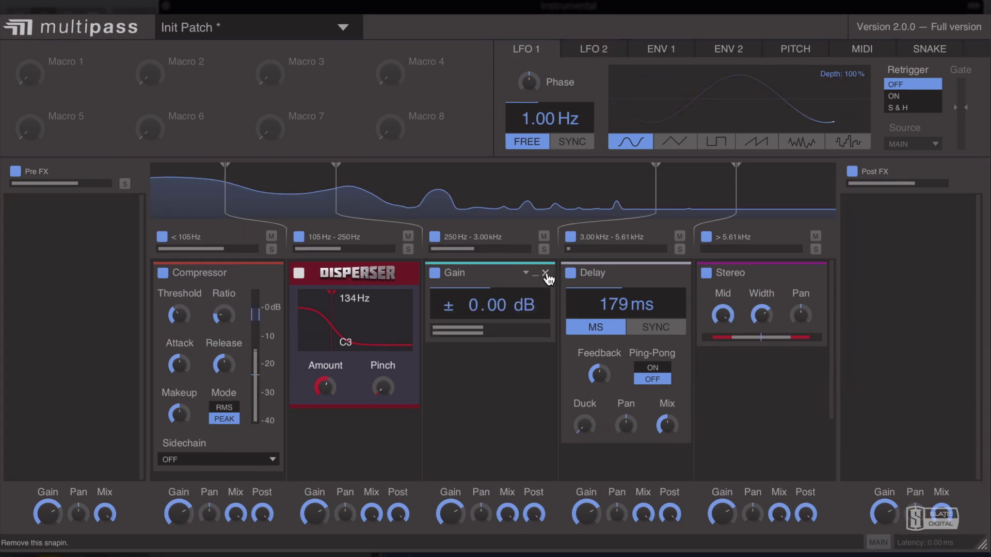
Remove Gain from the 250 Hz–3.00 kHz band and load a Formant Filter in its place.
left_click(546, 273)
left_click(528, 283)
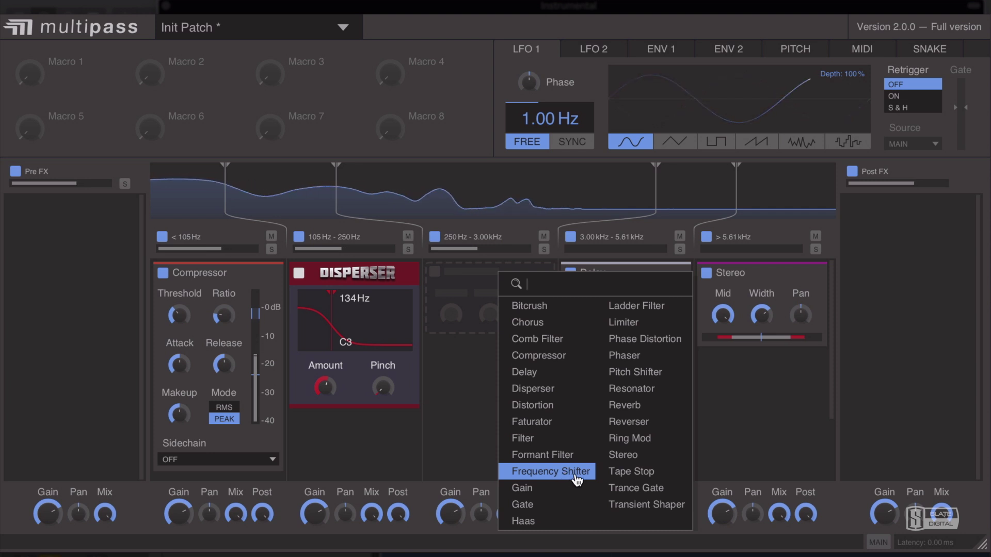
left_click(562, 455)
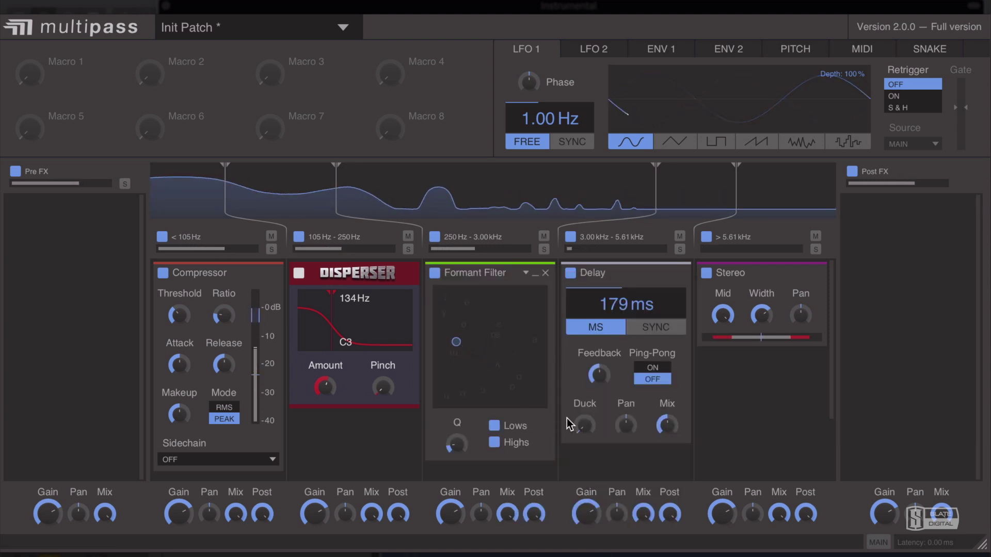
left_click(733, 392)
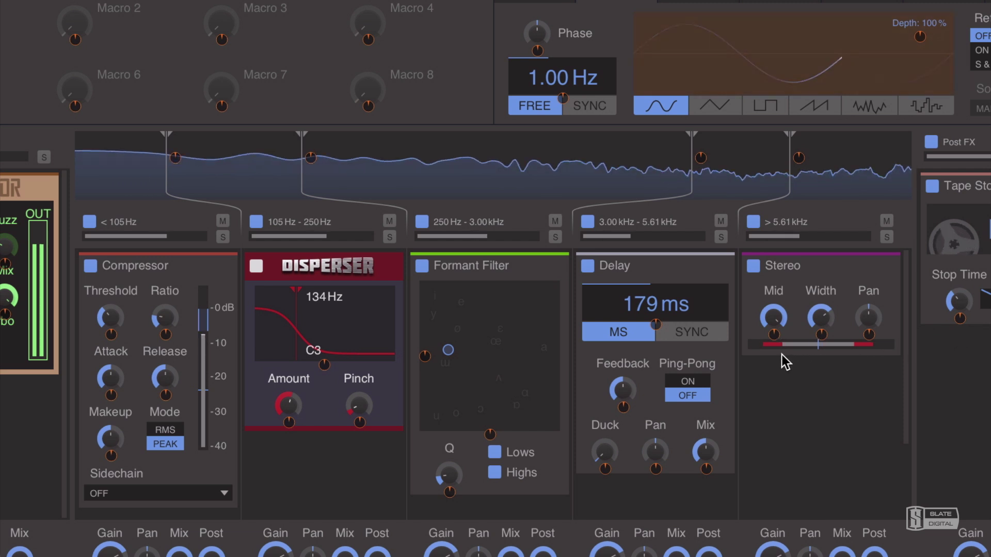
Assign modulation to the Stereo snap-in's Mid and adjust the effect's crossfade amount.
left_click_drag(774, 334, 775, 322)
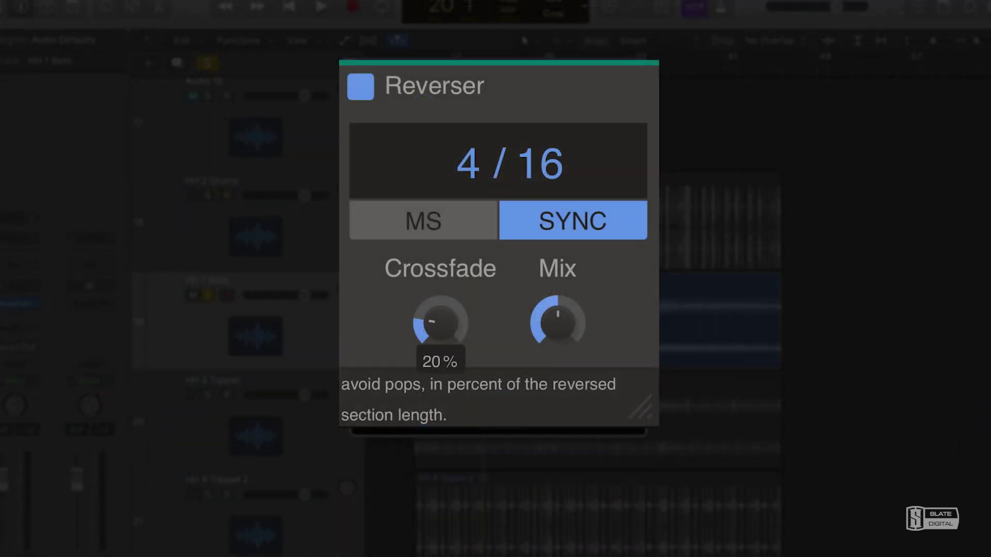
left_click_drag(434, 331, 434, 299)
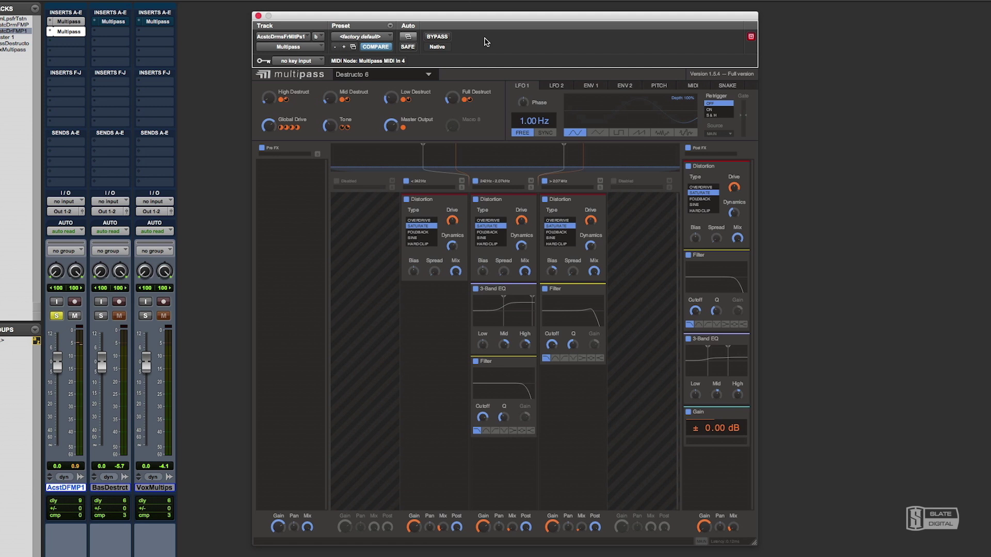
left_click(437, 37)
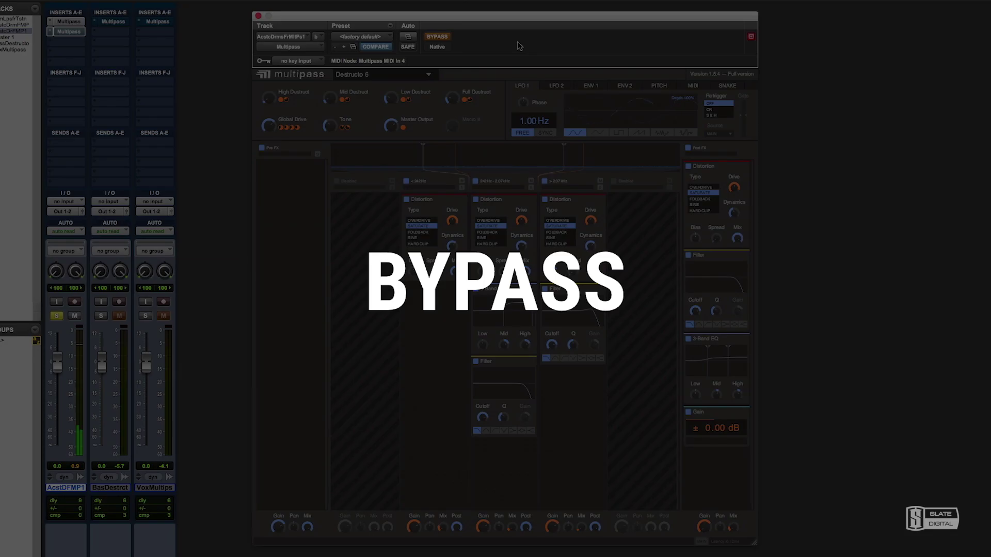
left_click(437, 37)
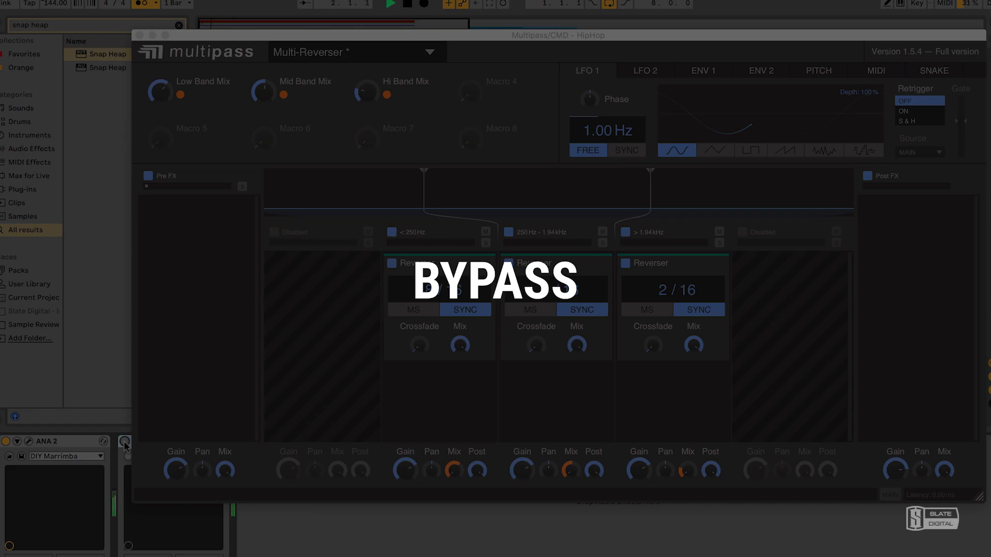
left_click(124, 441)
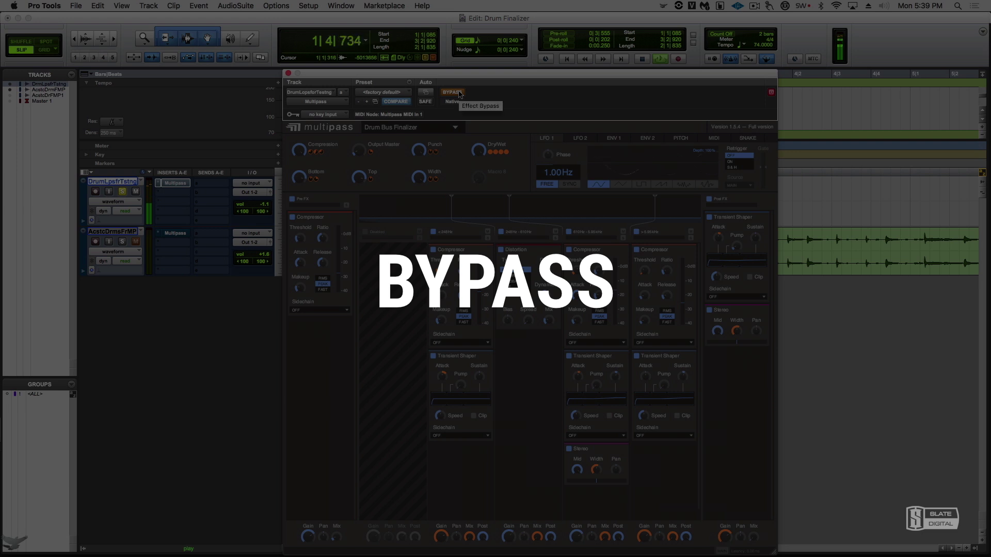
left_click(459, 93)
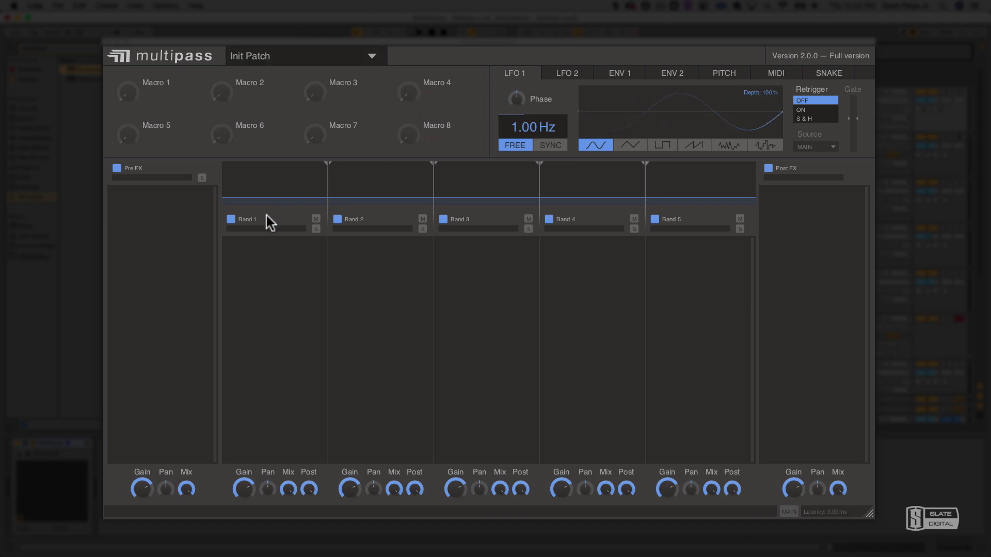
Disable the lowest and highest bands, then load Pitch Shifter, Reverb and Faturator into middle, high, low bands.
left_click(231, 219)
left_click(689, 221)
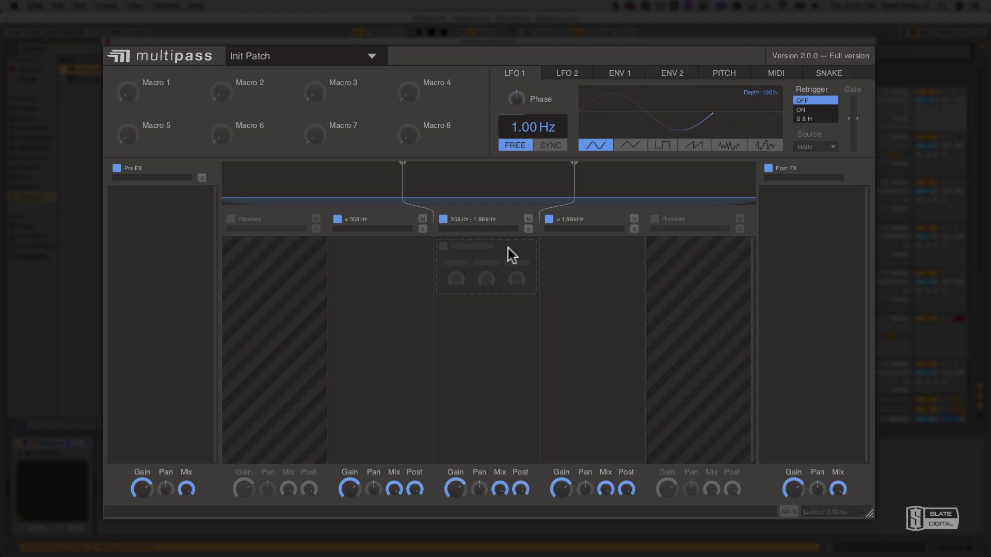
left_click(508, 249)
left_click(622, 329)
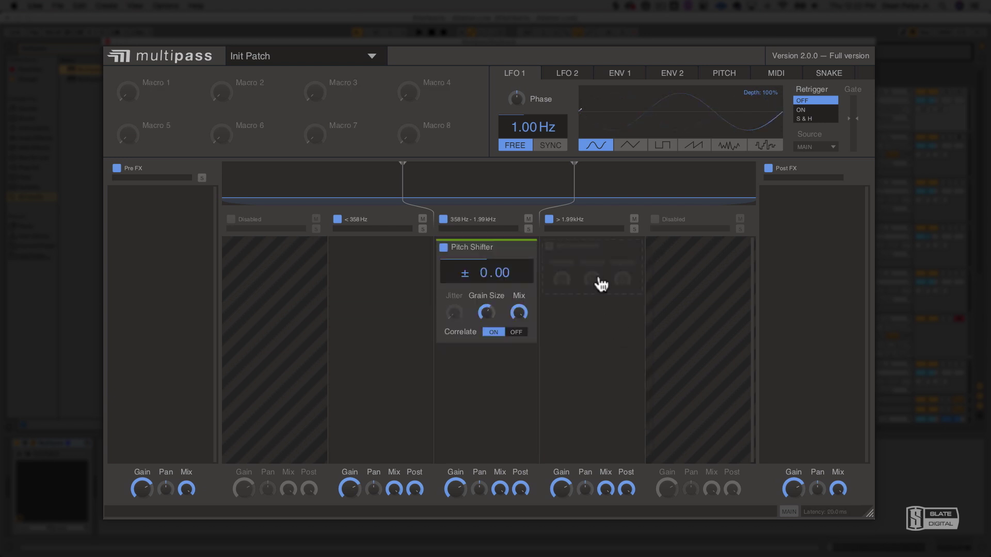
left_click(601, 283)
left_click(689, 384)
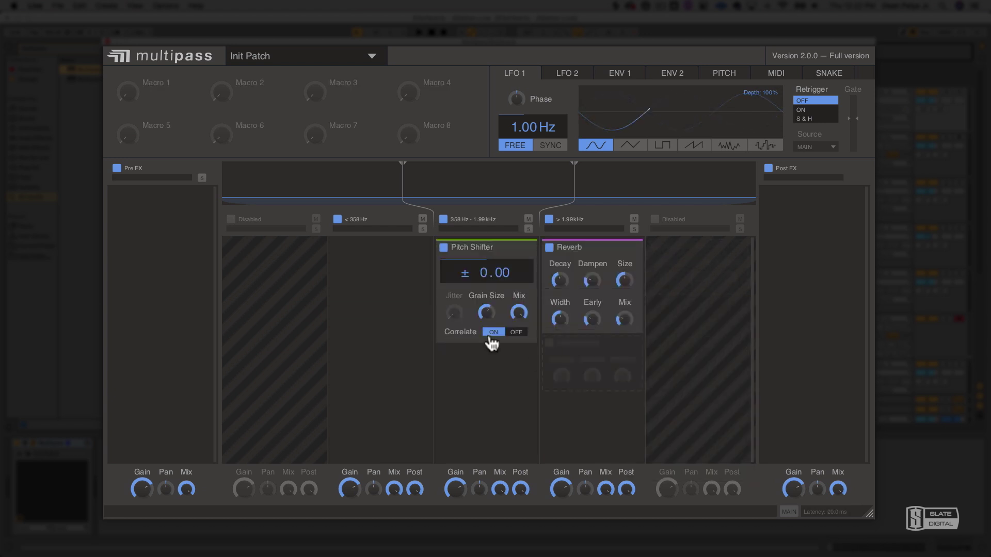
left_click(400, 285)
left_click(413, 401)
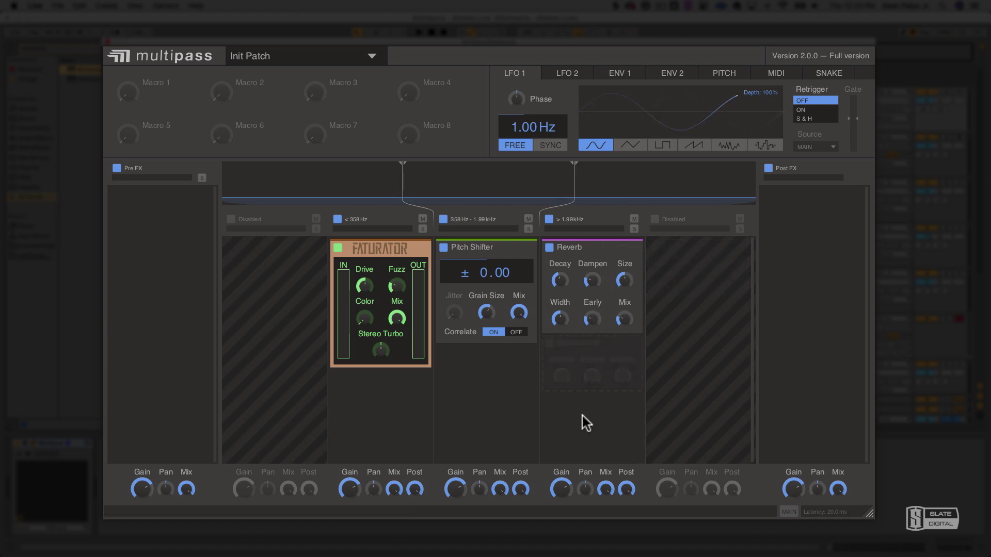
Try adding Stereo and Resonator snap-ins, undo them, and raise the Pitch Shifter to +12.00.
left_click(581, 383)
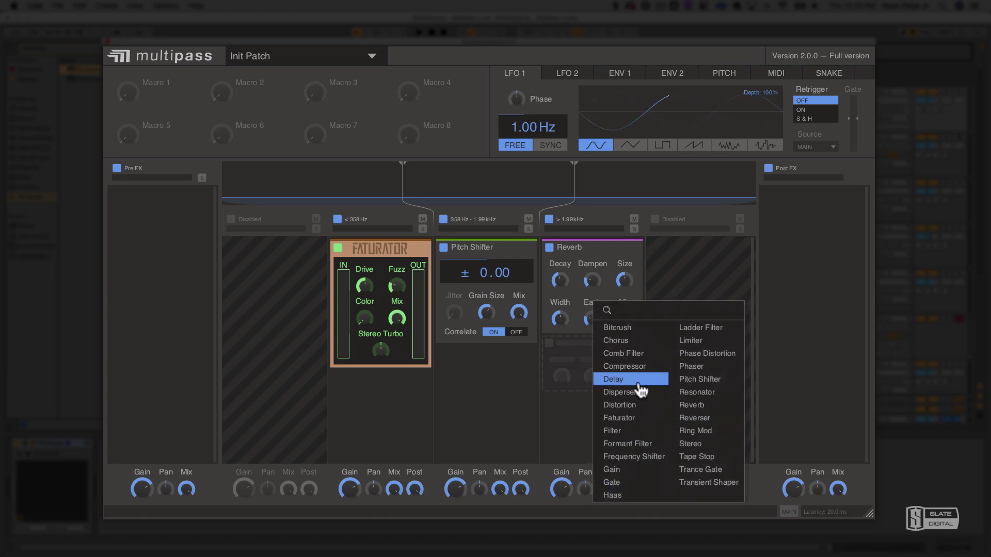
left_click(694, 444)
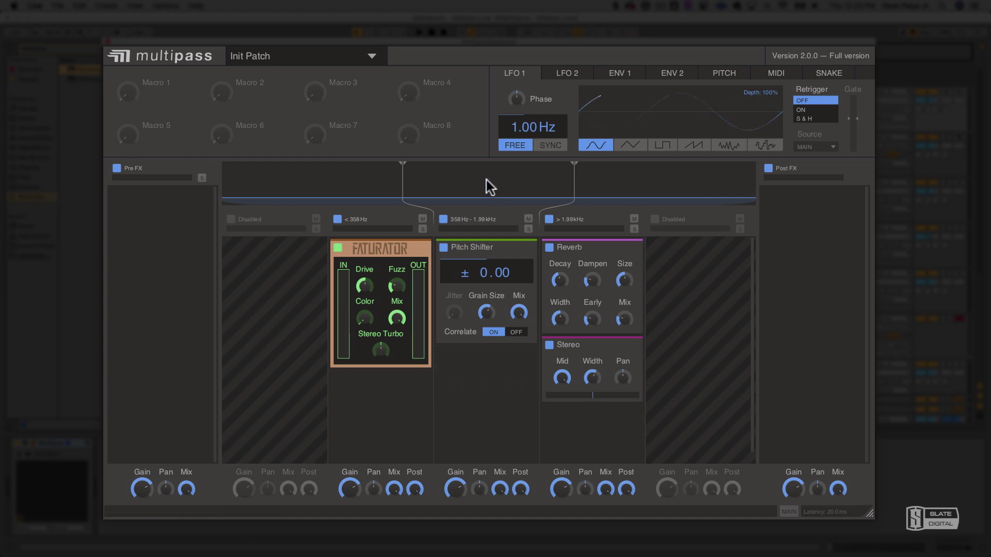
left_click(483, 373)
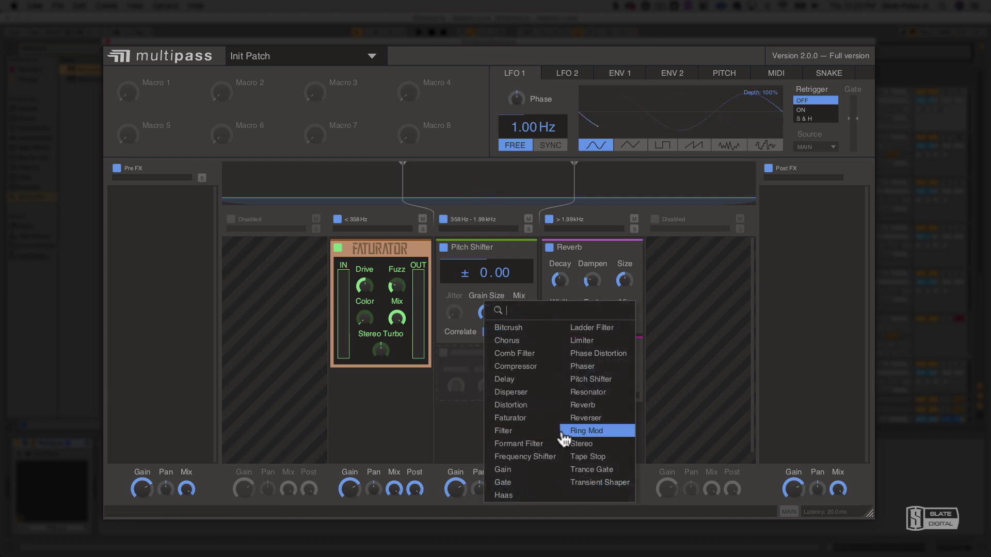
left_click(585, 393)
key("super+z")
key("super+z")
key("super+z")
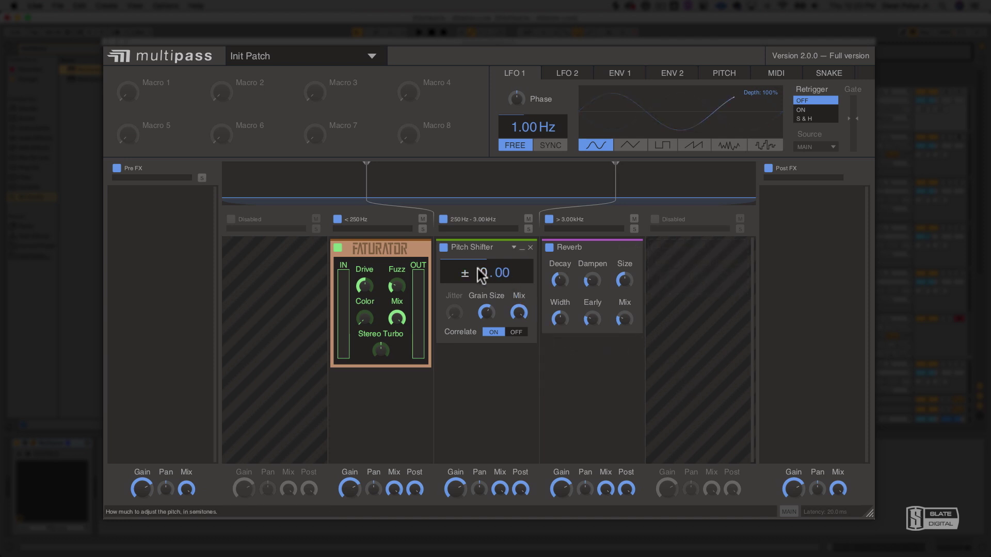
left_click_drag(480, 274, 480, 261)
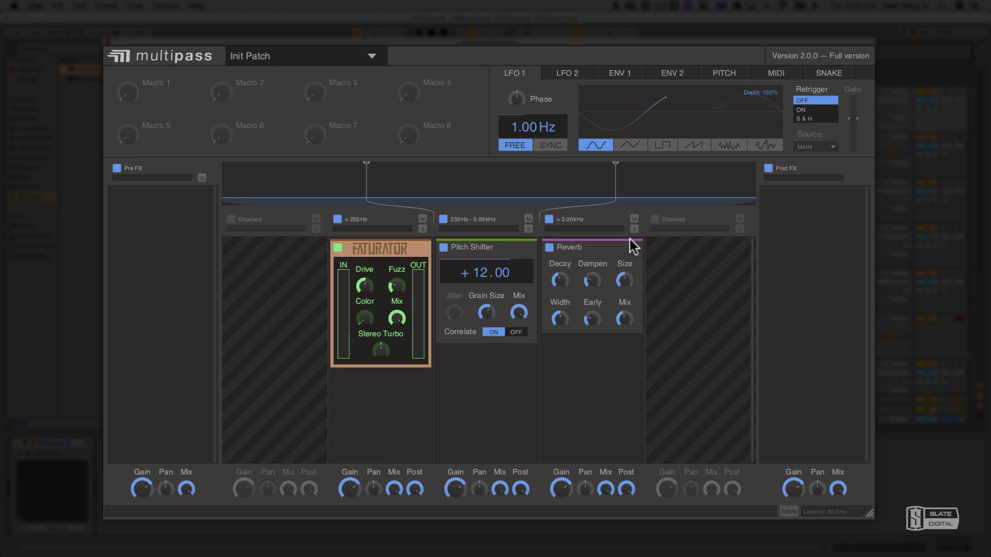
mouse_move(598, 355)
Add Bitcrush below Reverb, set the low band's output mix to 74%, and lower the middle band's Post amount.
left_click(577, 351)
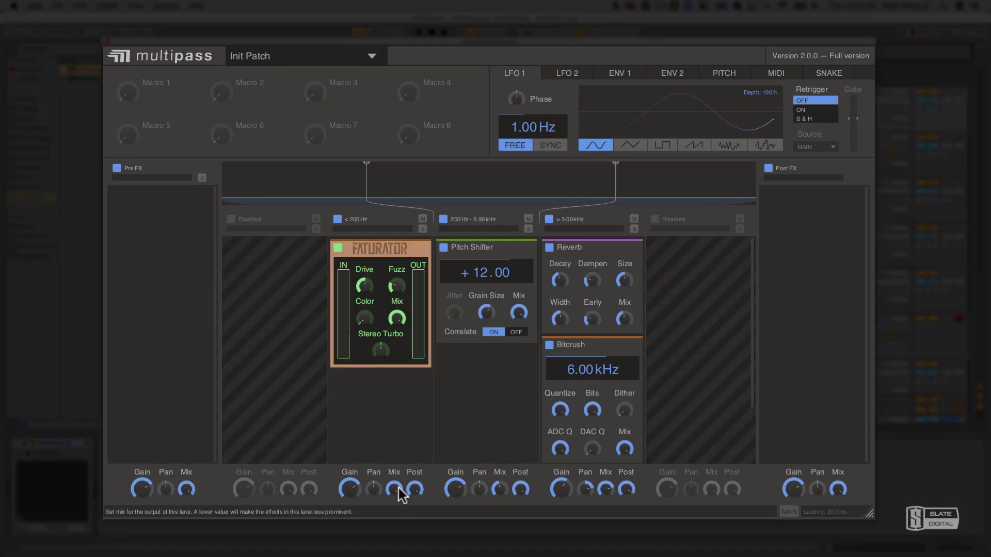
left_click_drag(394, 488, 349, 486)
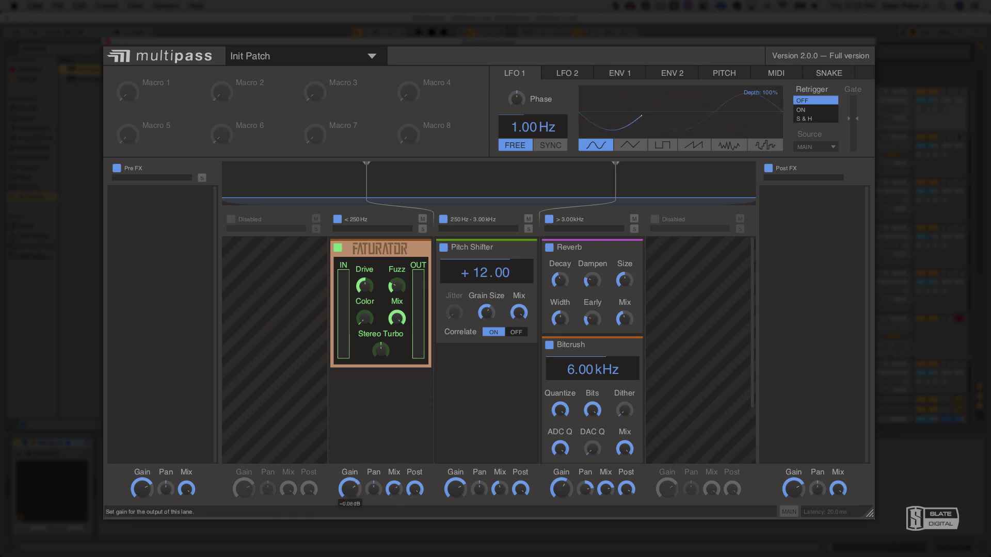
left_click_drag(349, 486, 350, 486)
mouse_move(520, 489)
left_mouse_down()
mouse_move(521, 498)
mouse_move(521, 485)
left_mouse_up()
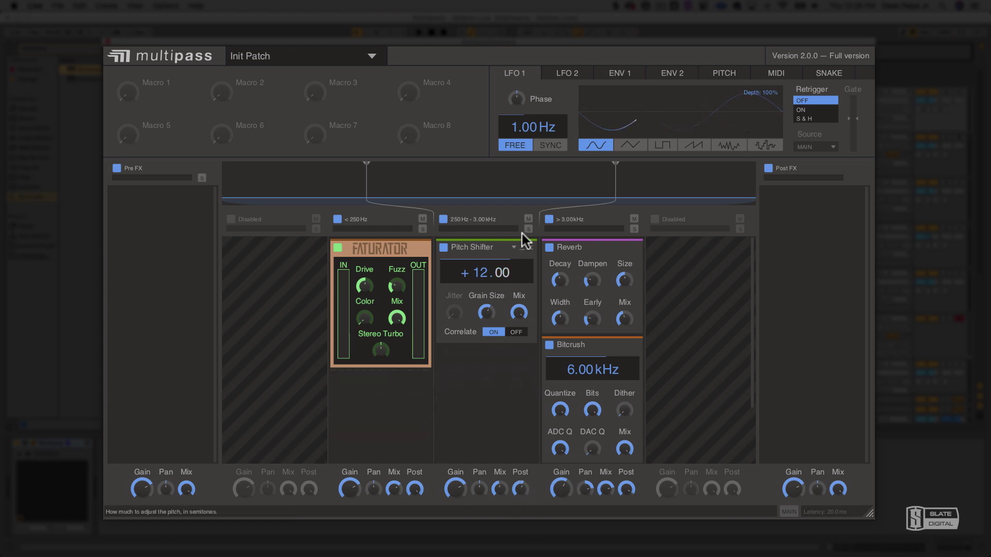
Add a Ring Mod to Post FX and set the middle band's Post amount to 100%.
left_click(794, 187)
left_click(846, 322)
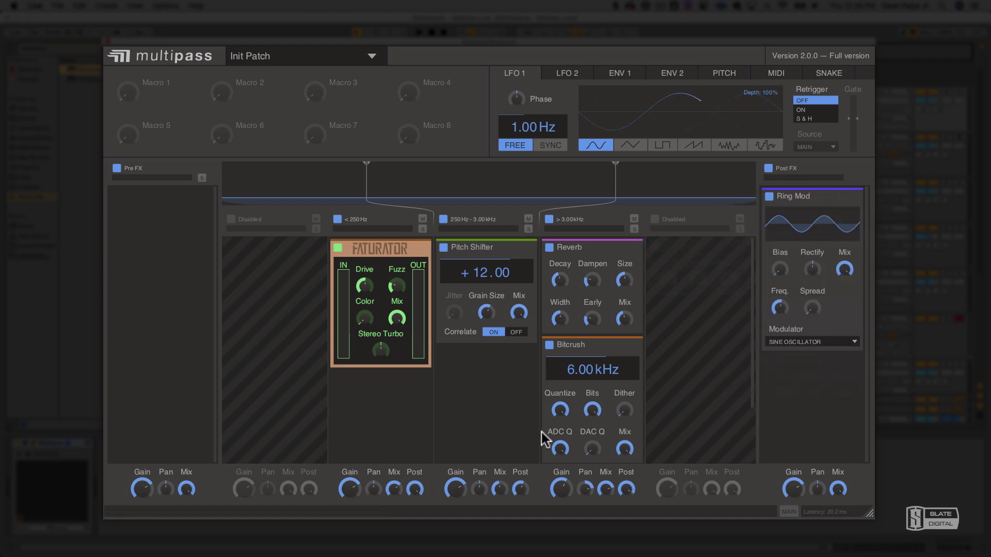
left_click_drag(520, 489, 520, 497)
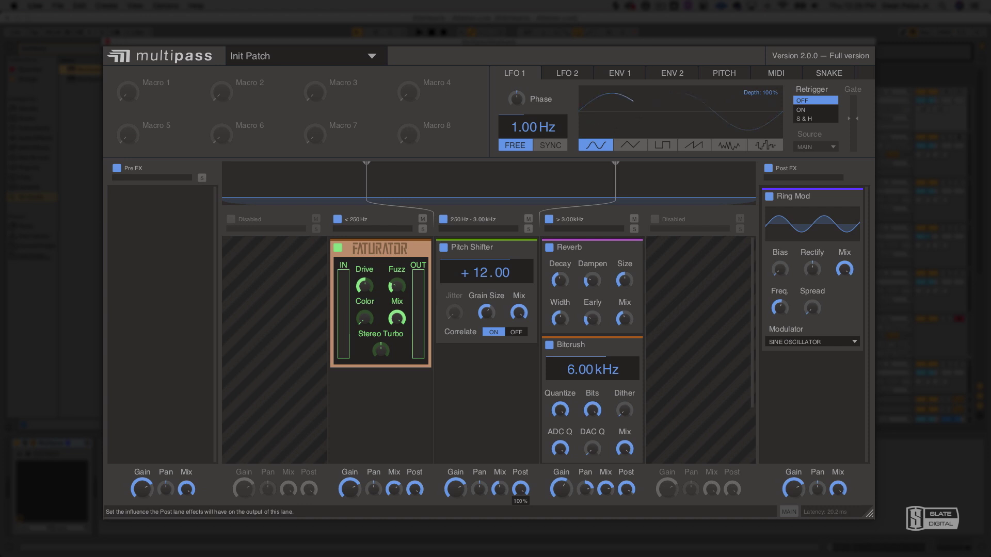
left_click_drag(520, 498, 520, 498)
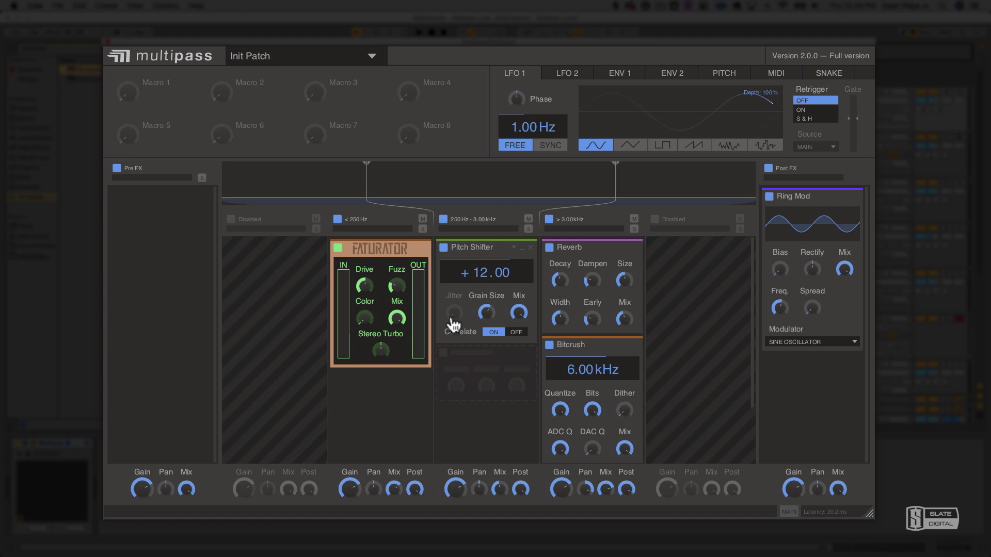
Re-enable the lowest and highest bands and move the top crossover to 6.70 kHz.
left_click(259, 221)
left_click(655, 221)
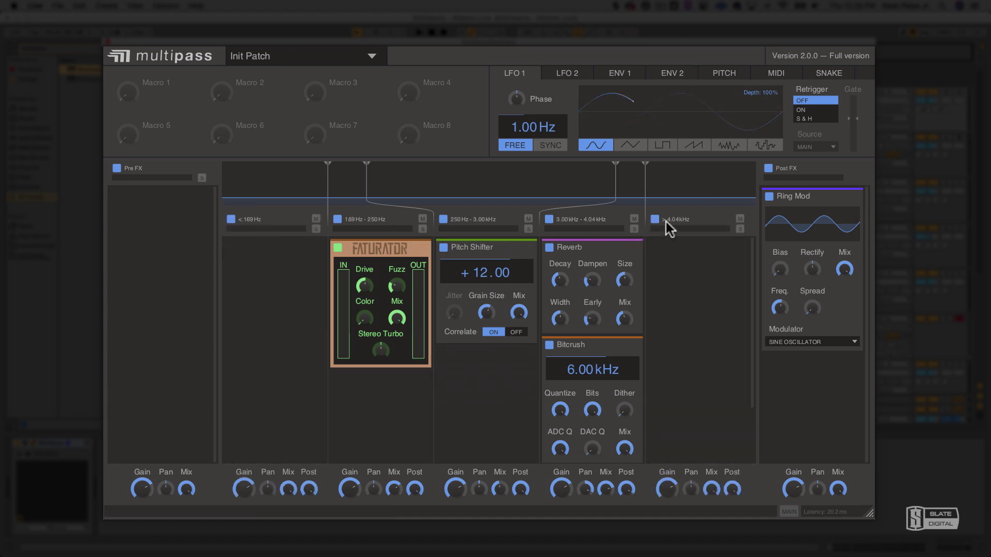
left_click_drag(649, 188, 699, 189)
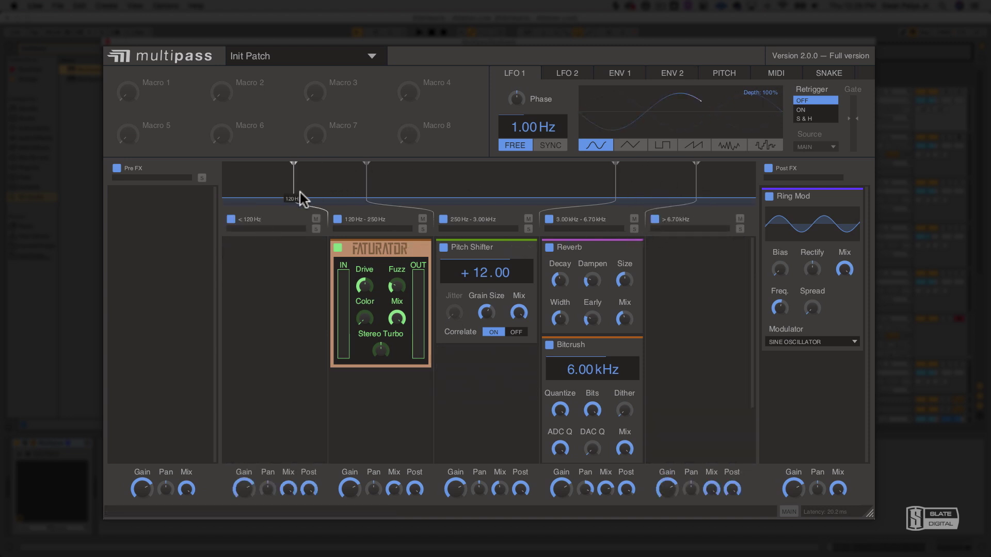
Add Reverb and Reverser to the Pre FX chain and Stereo to the Post FX chain.
left_click(165, 239)
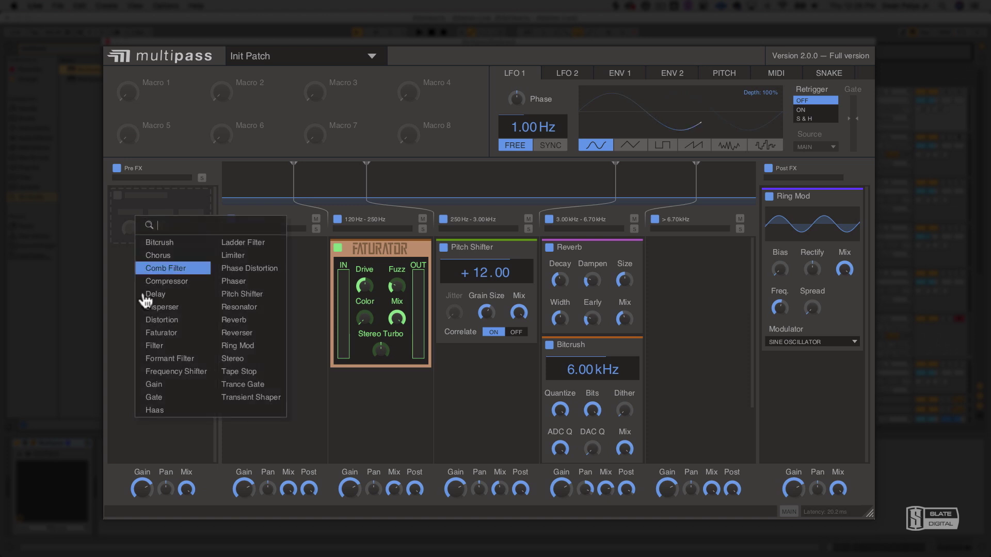
left_click(238, 319)
left_click(171, 311)
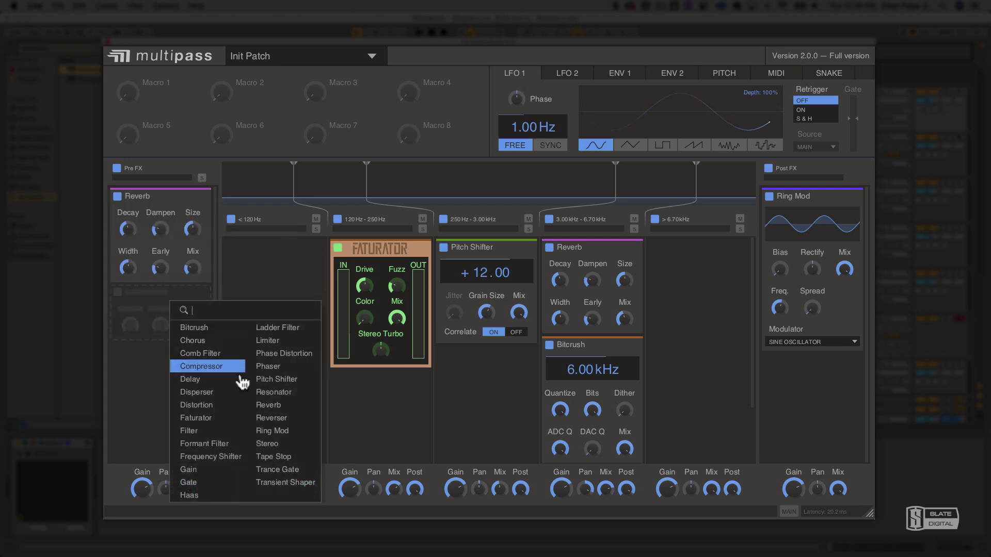
left_click(284, 417)
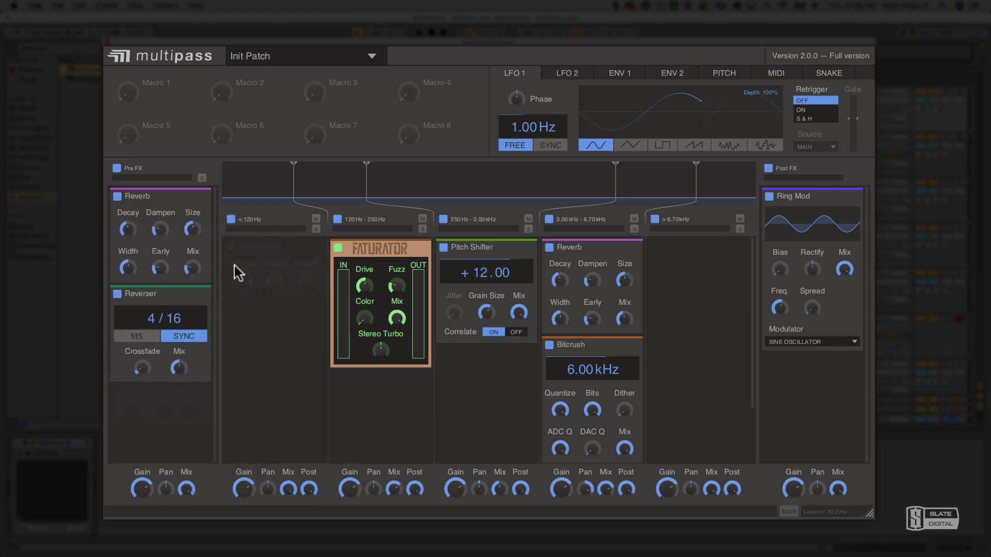
left_click(765, 366)
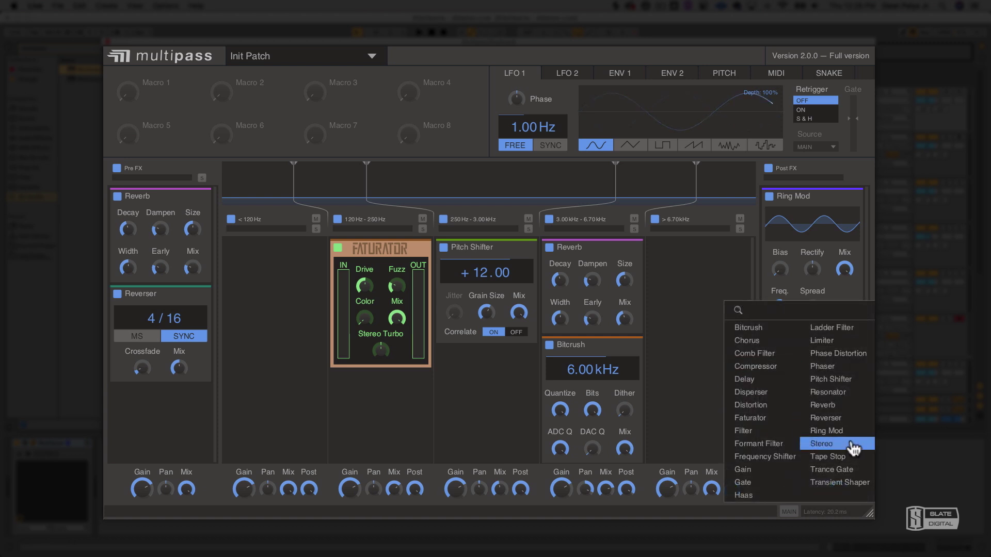
left_click(853, 446)
Remove Ring Mod from Post FX and clear Reverb and Reverser from Pre FX.
left_click(855, 197)
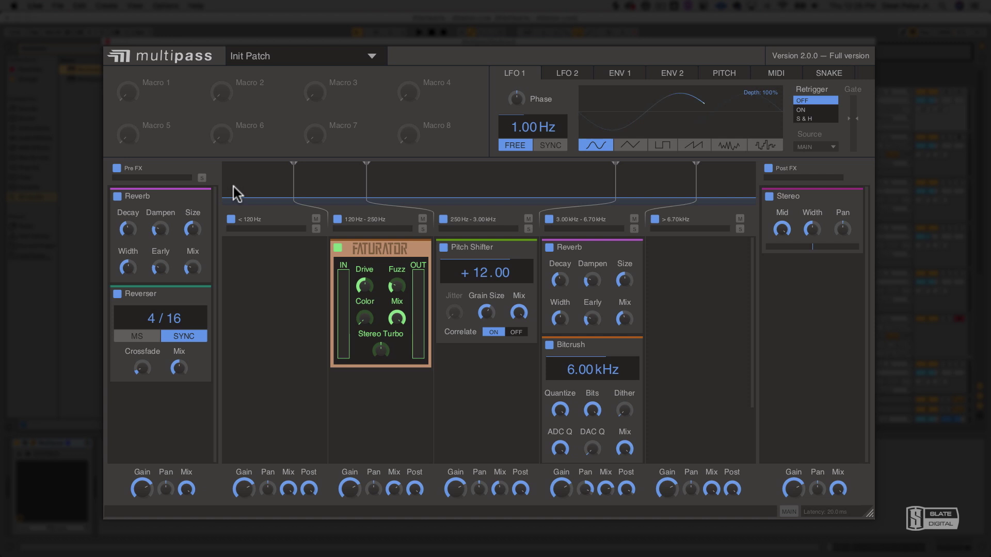
left_click(205, 197)
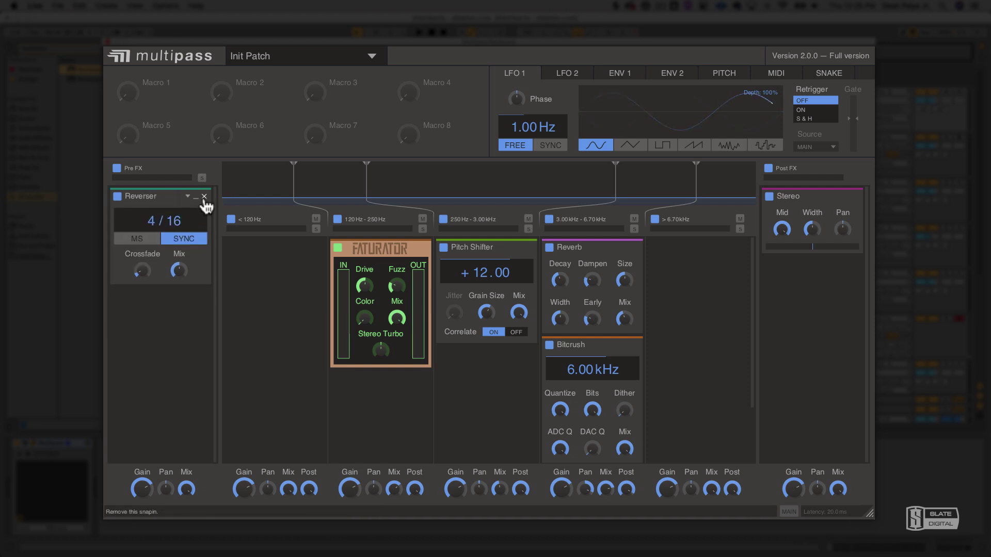
left_click(205, 196)
left_click(151, 221)
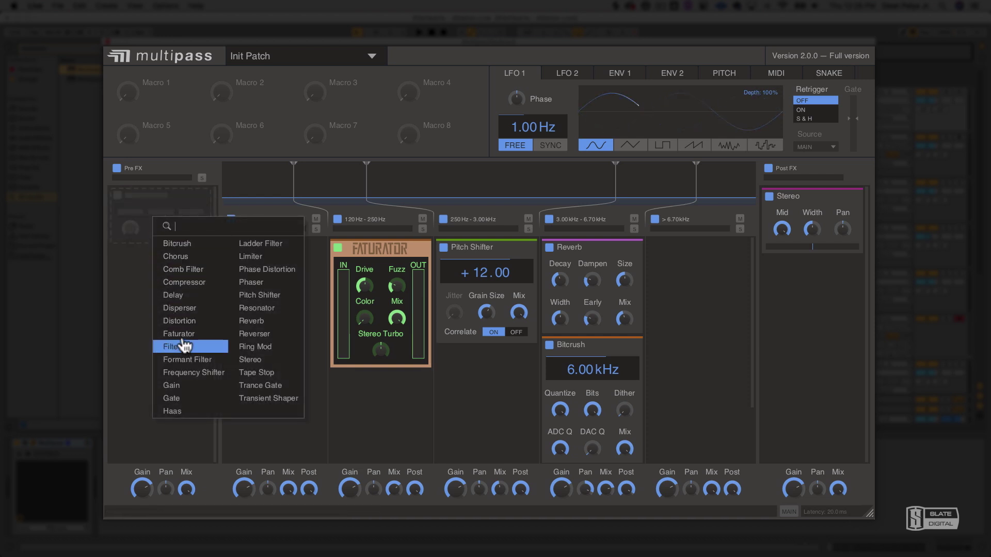
Add a Compressor to Pre FX and a 140 ms Delay to the > 6.70 kHz band.
left_click(182, 283)
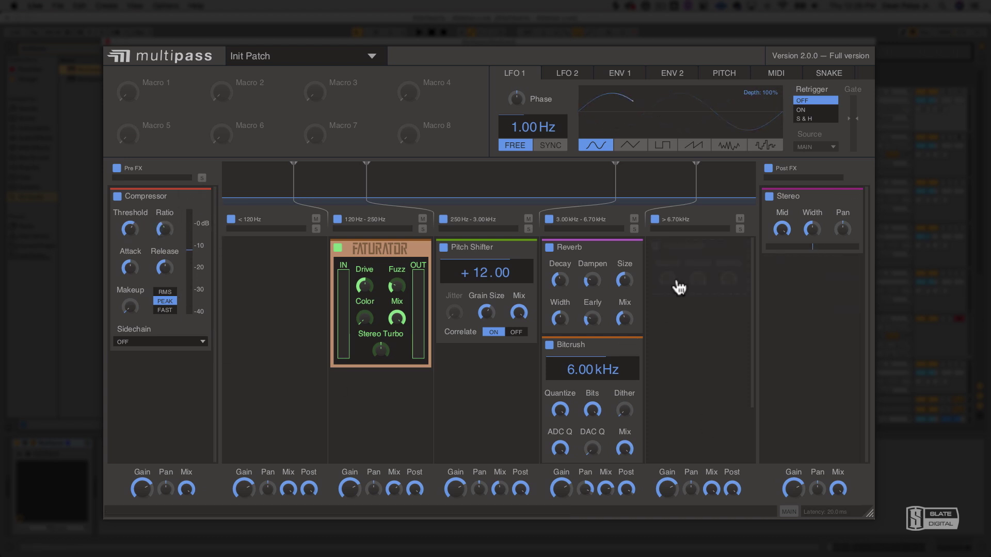
left_click(680, 279)
left_click(720, 289)
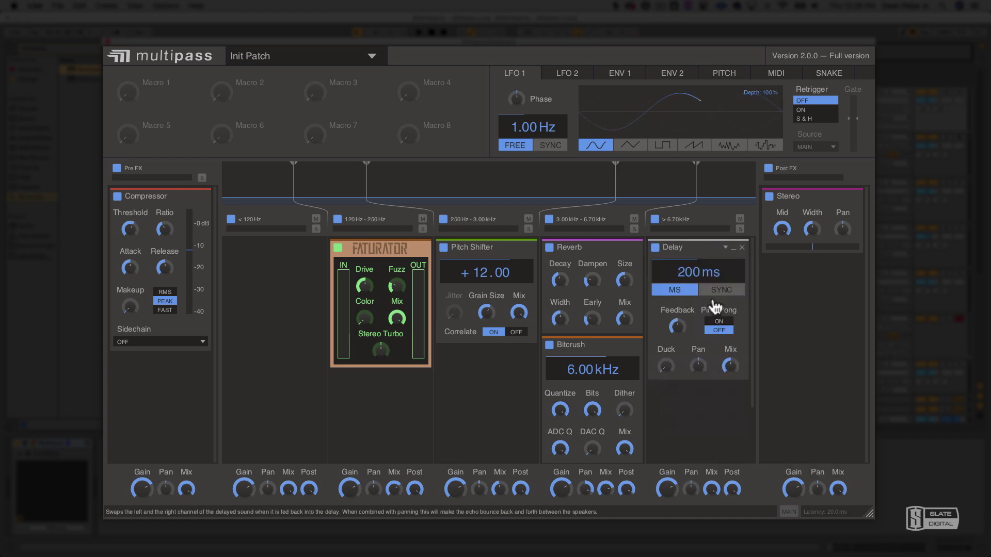
left_click_drag(691, 272, 692, 284)
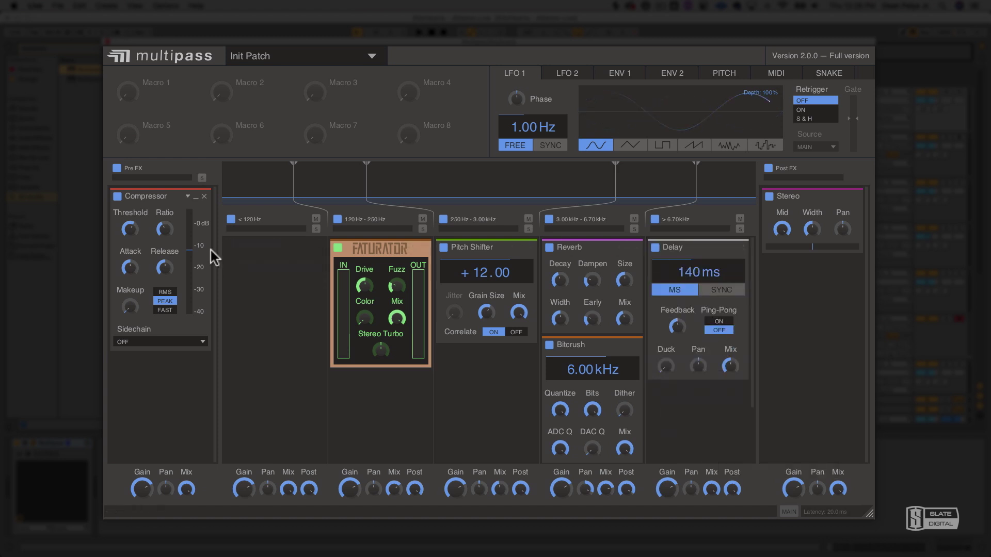
Add a Disperser to the < 120 Hz band and a Formant Filter below Pitch Shifter.
left_click(240, 252)
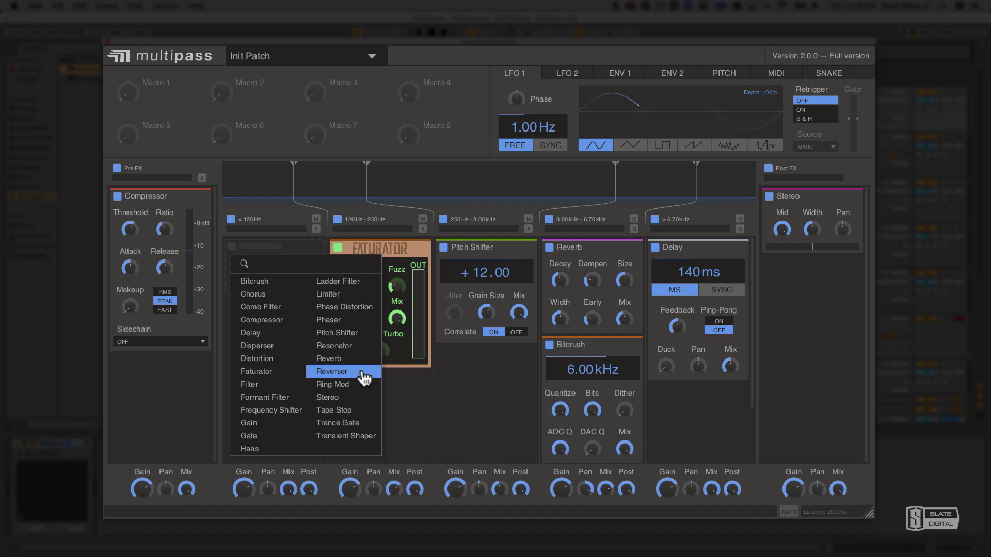
left_click(288, 347)
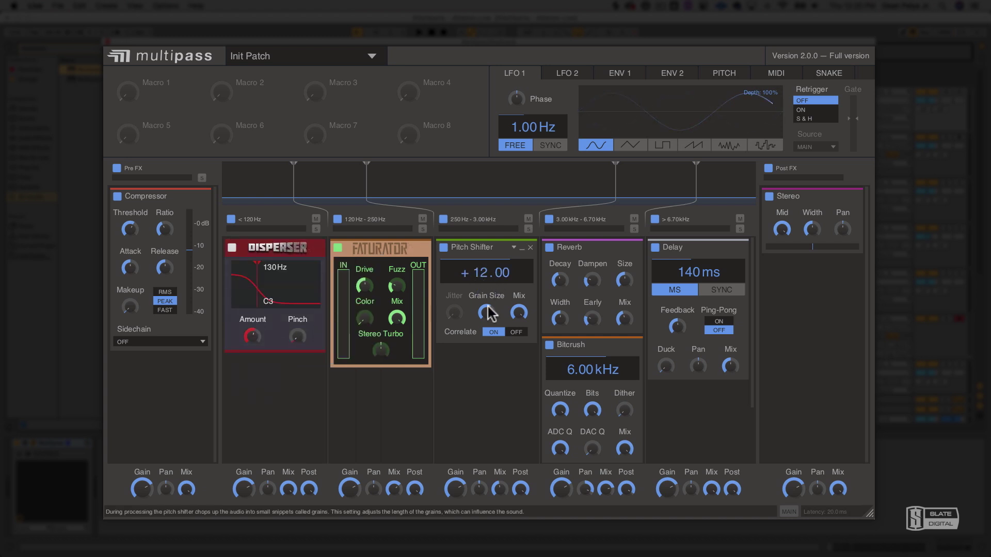
left_click(484, 356)
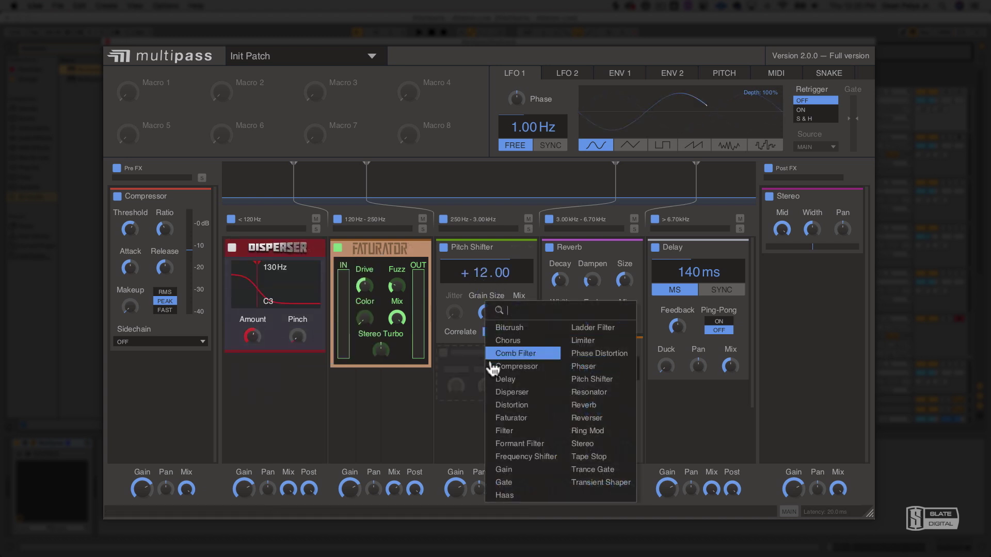
left_click(559, 444)
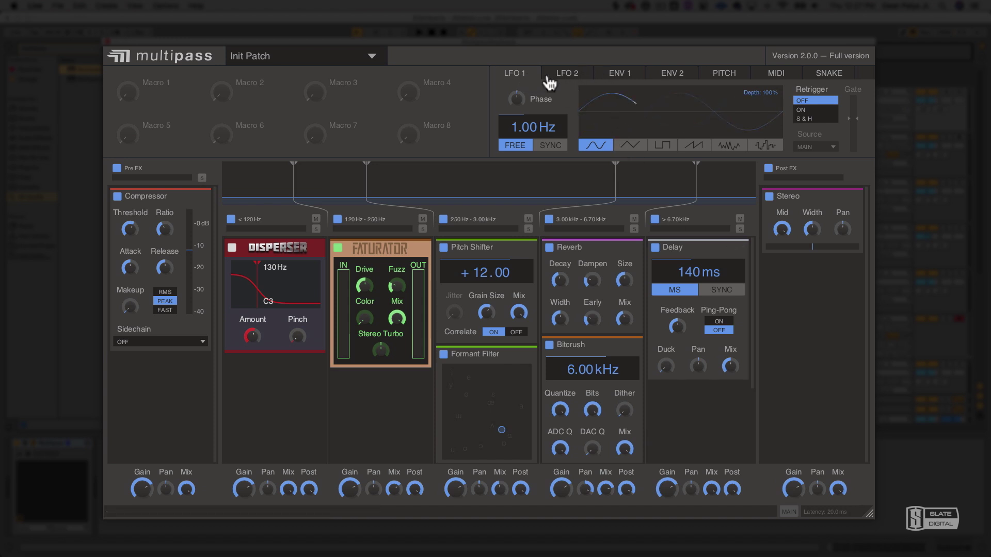
Link Macro 1 to modulate the Compressor Attack and the Faturator Color.
left_click(146, 94)
left_click_drag(130, 279, 132, 271)
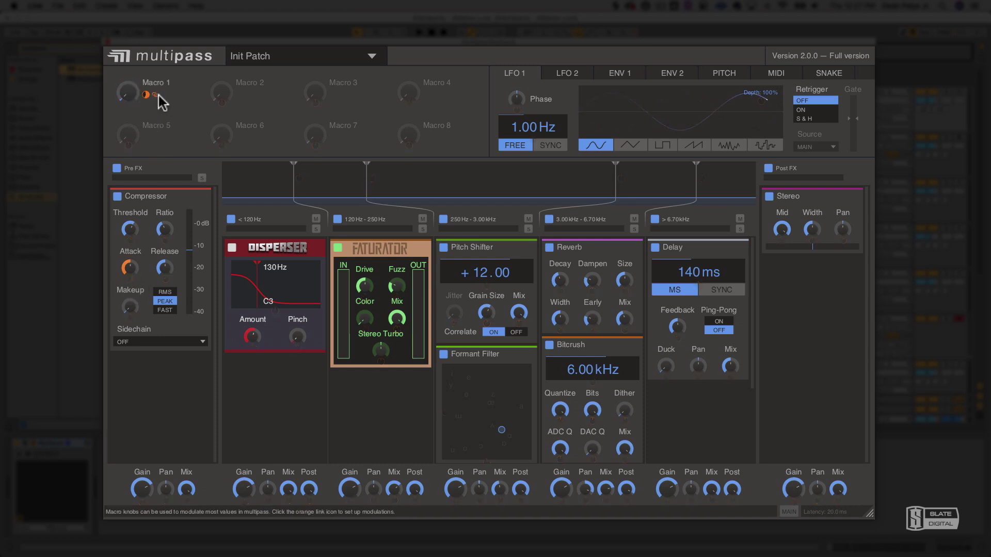
left_click_drag(367, 332, 366, 326)
left_click(146, 94)
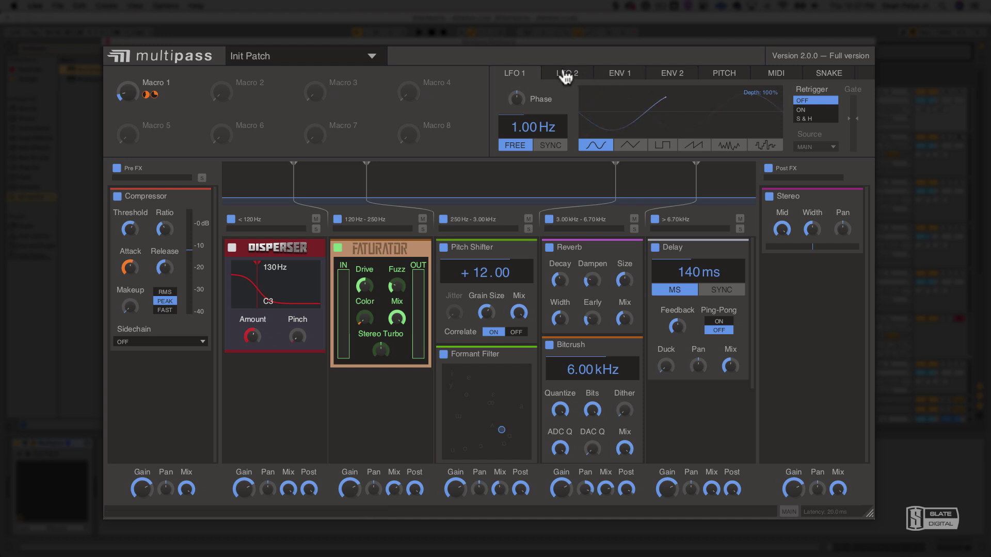
left_click(586, 136)
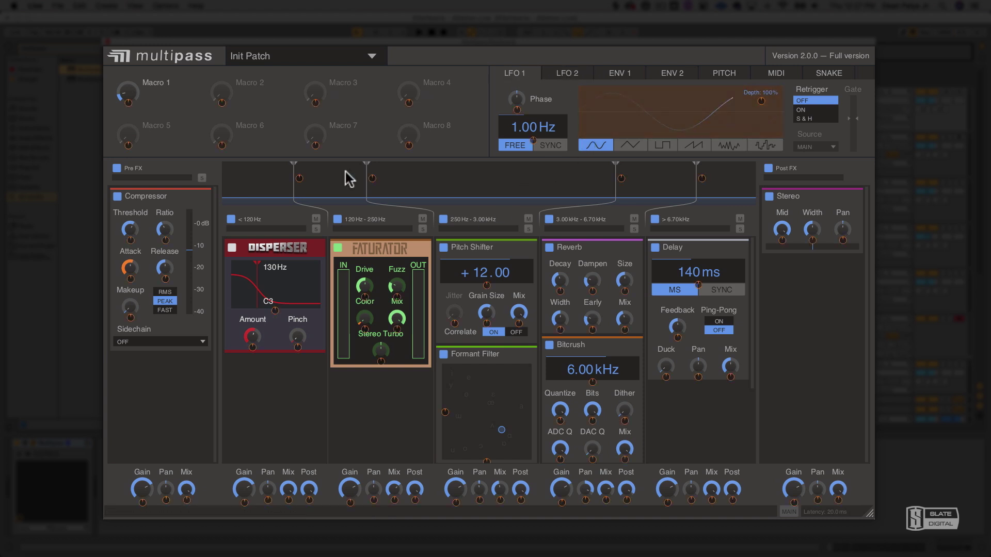
Link LFO 1 to Macro 2 and set ENV 1 to minimum attack and maximum release.
left_click(222, 89)
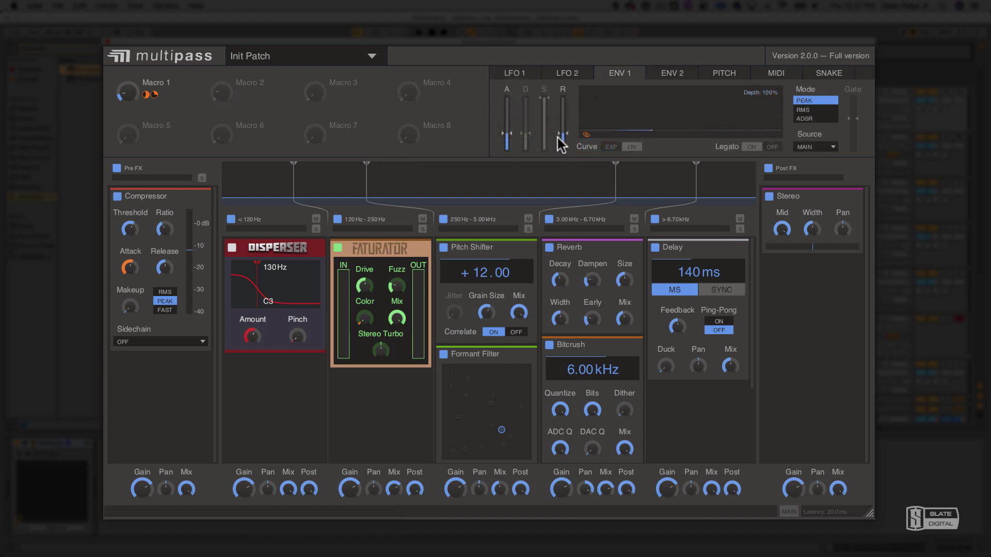
left_click_drag(506, 133, 506, 150)
left_click_drag(563, 133, 566, 93)
Make the MIDI note modulate the Reverb Decay by 48%.
left_click(722, 73)
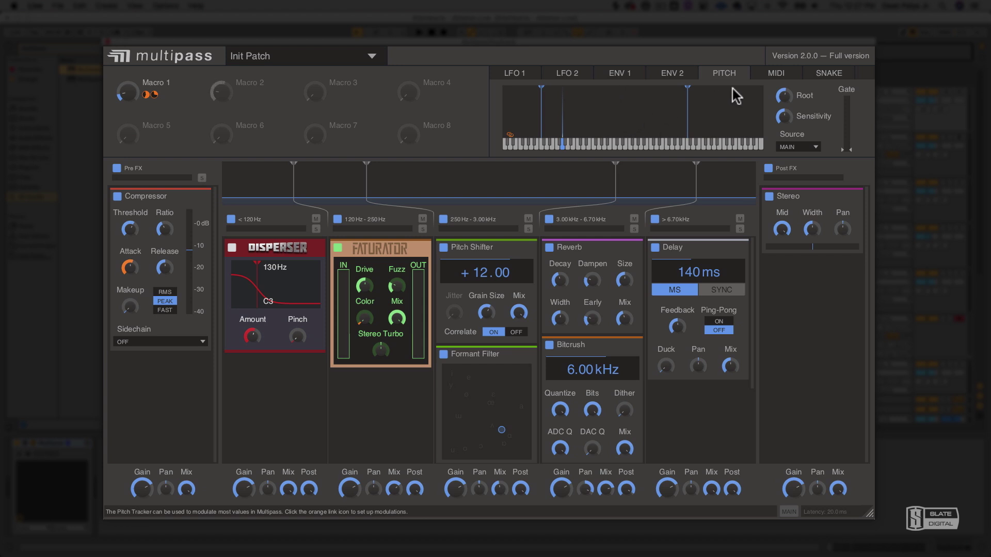
left_click(775, 73)
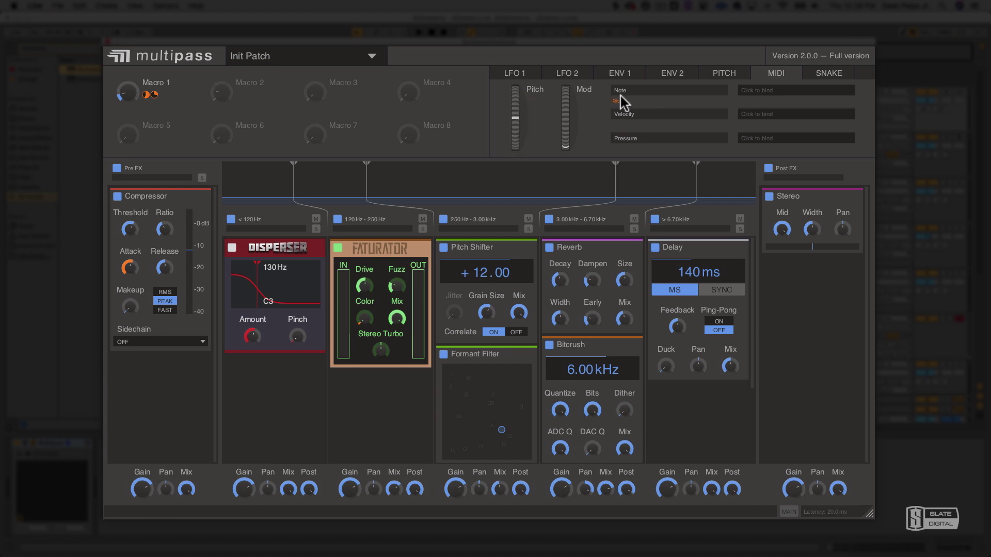
left_click_drag(618, 91, 577, 276)
left_click(566, 78)
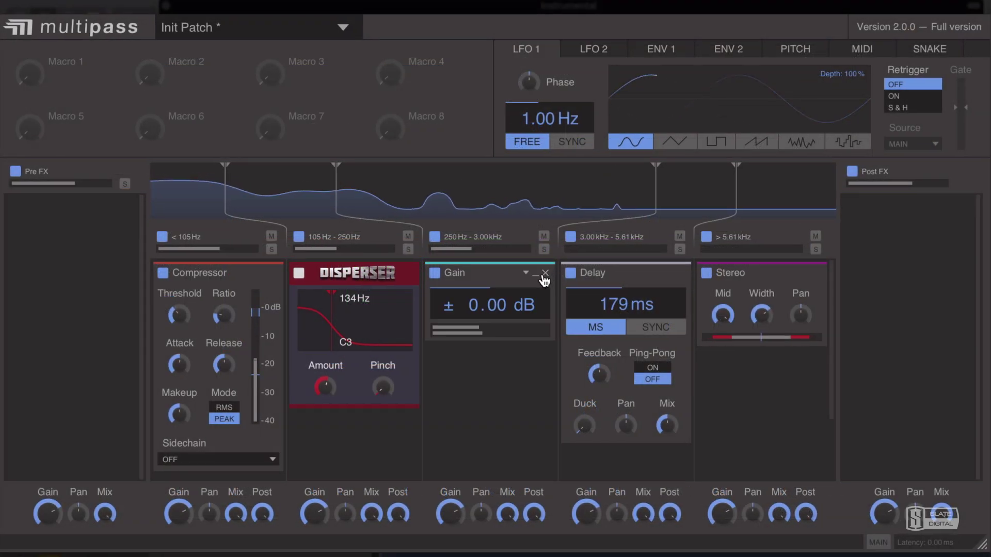
Swap the 250 Hz – 3.00 kHz band's Gain snap-in for a Formant Filter.
left_click(544, 280)
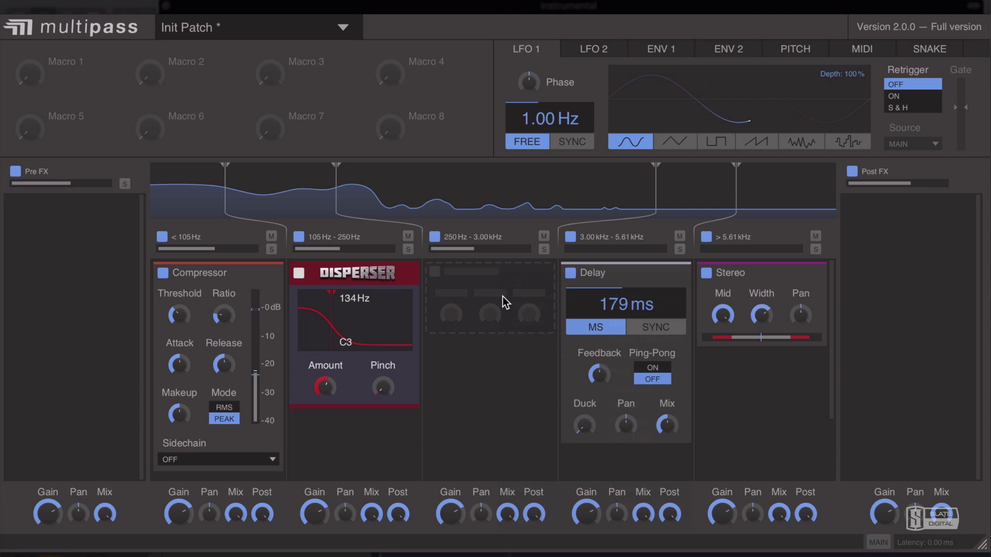
left_click(502, 296)
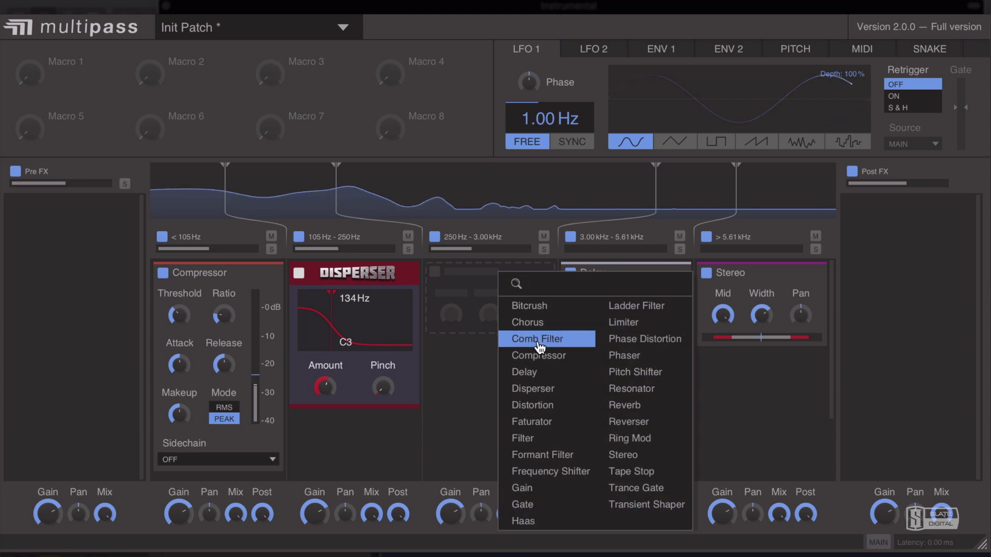
left_click(568, 456)
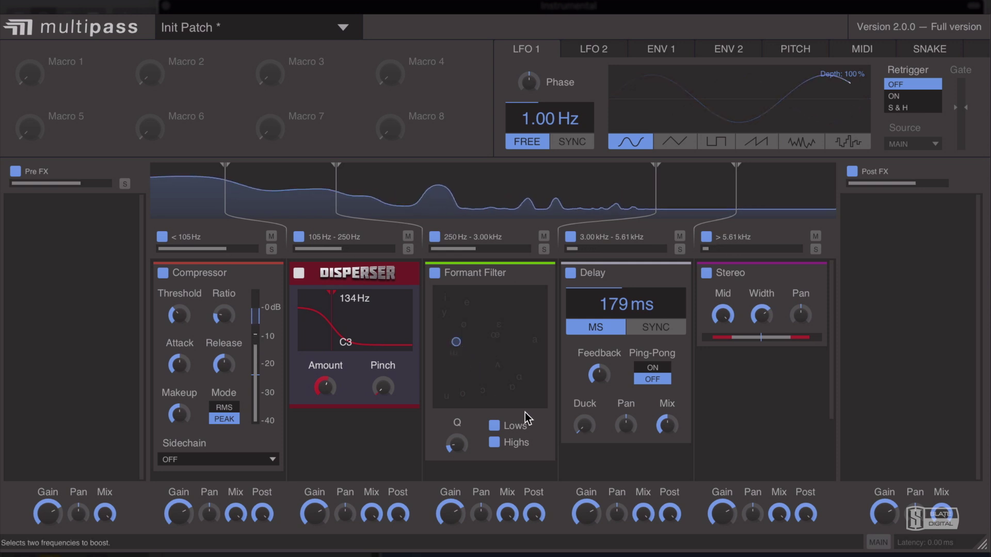
left_click(734, 390)
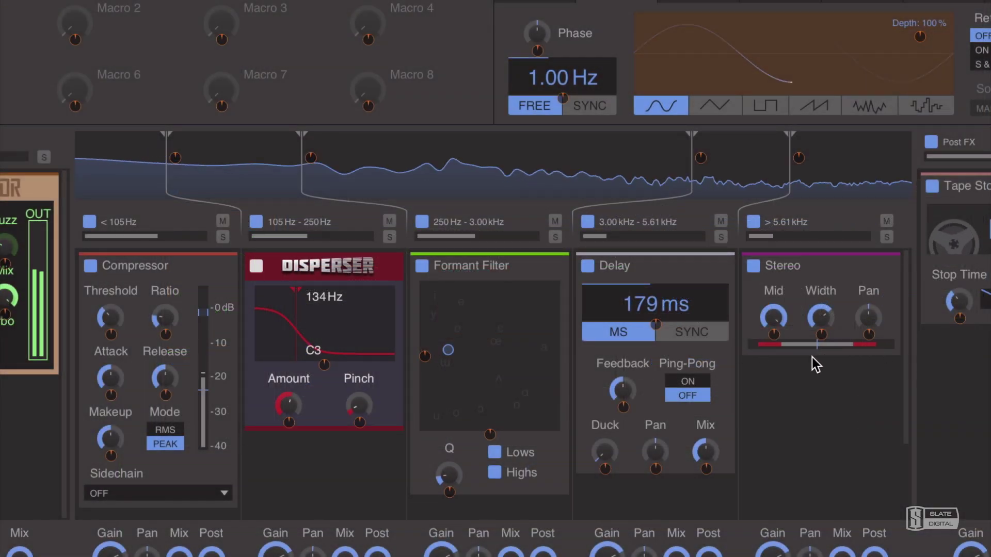
Assign LFO 1 to the top band's Stereo Mid knob with a −22% modulation amount.
left_click_drag(774, 334, 774, 343)
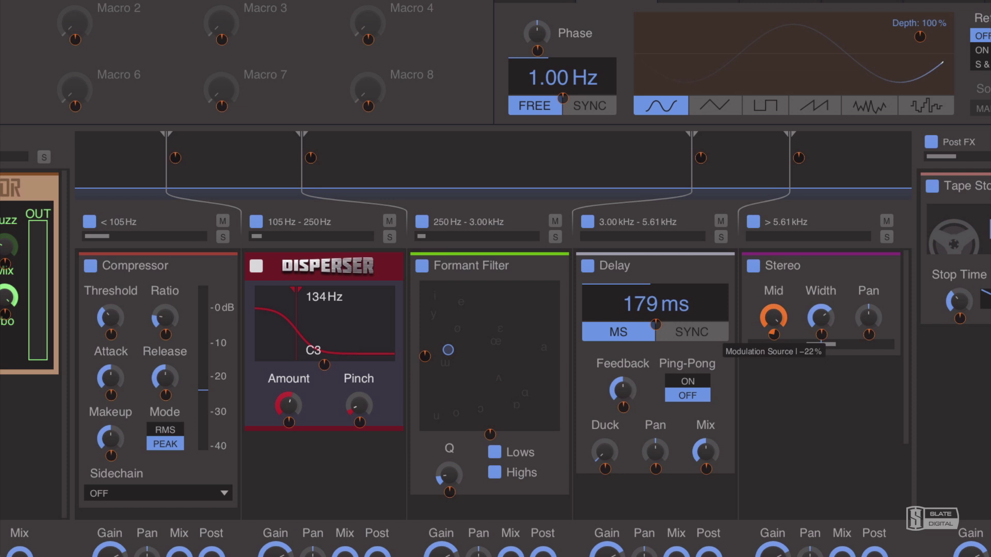